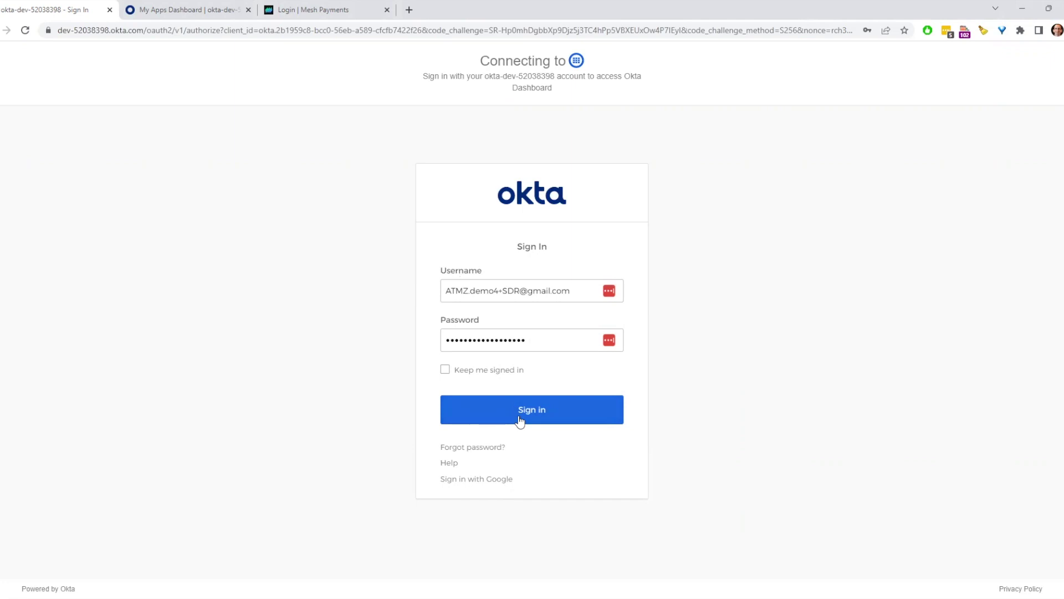
Step: Sign in to Okta as the SDR user and switch to the Admin dashboard
click(520, 420)
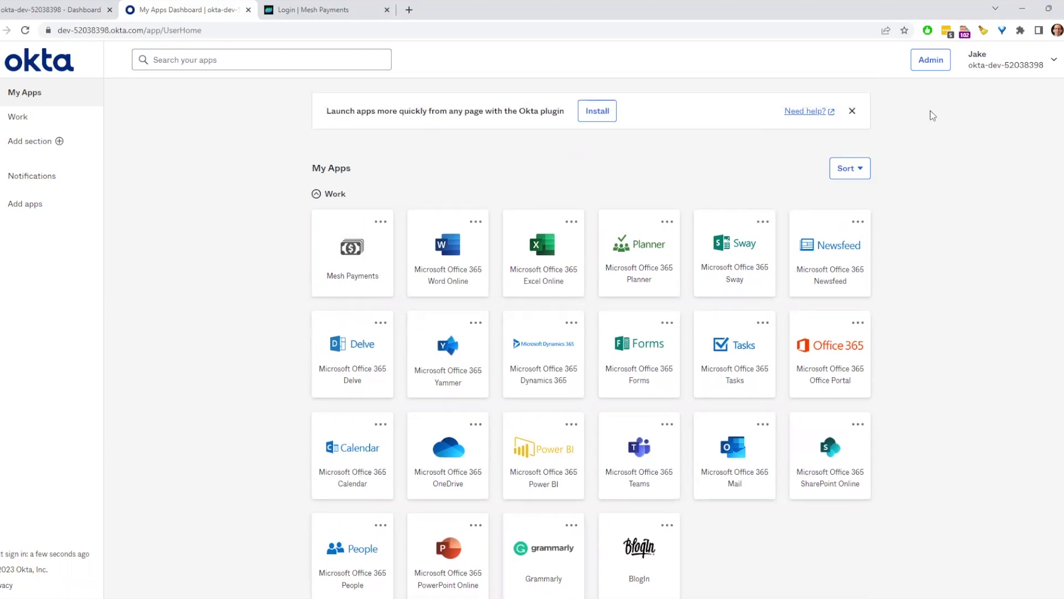
click(931, 61)
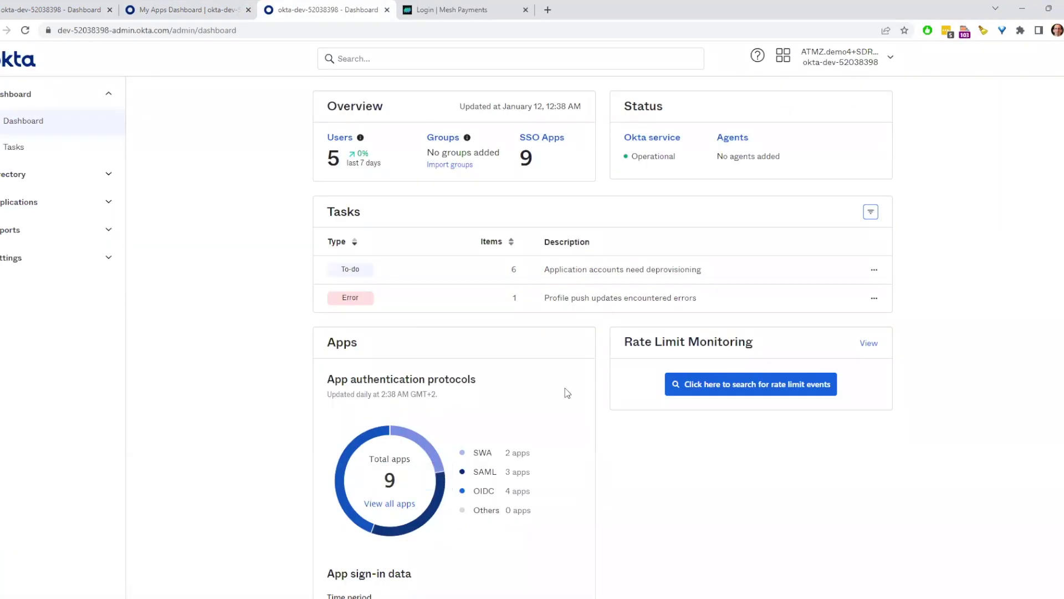
Step: Go to the Applications page listing Mesh Payments, Grammarly and Microsoft Office 365
click(386, 506)
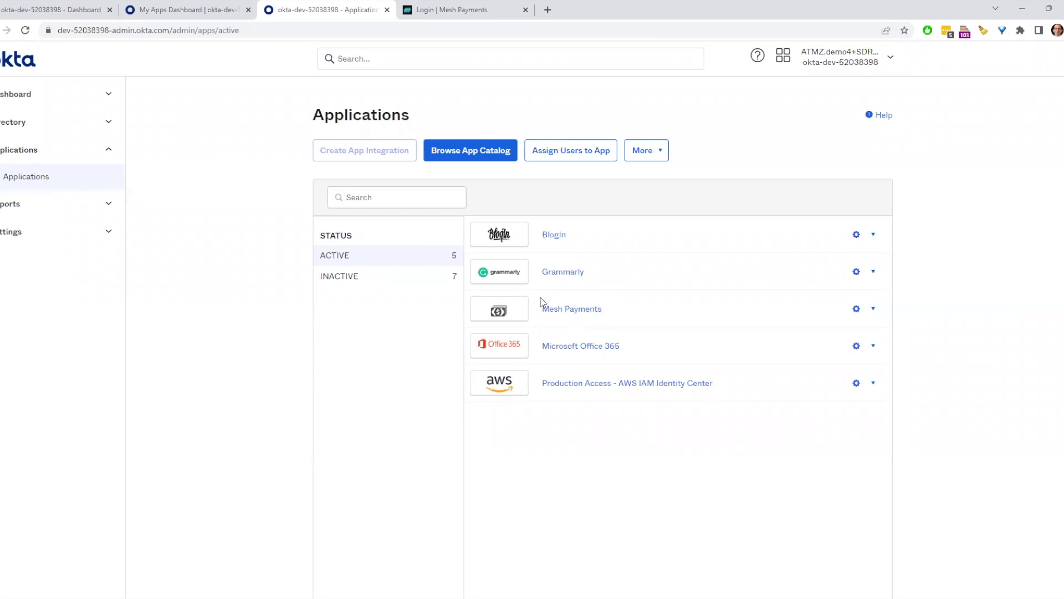
Step: Assign the SDR user to Mesh Payments as an individual person
click(591, 315)
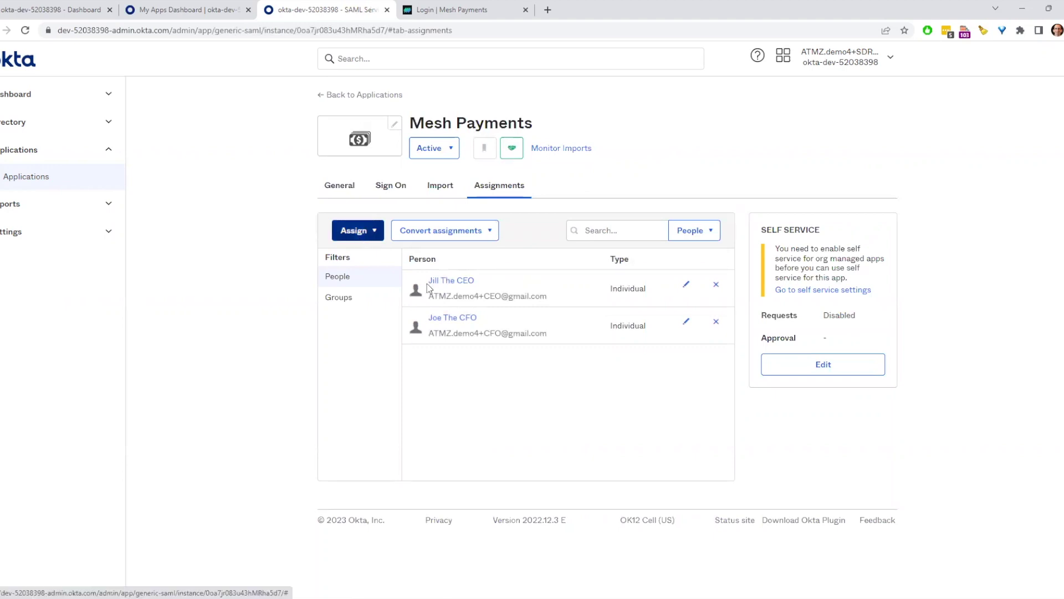
click(359, 234)
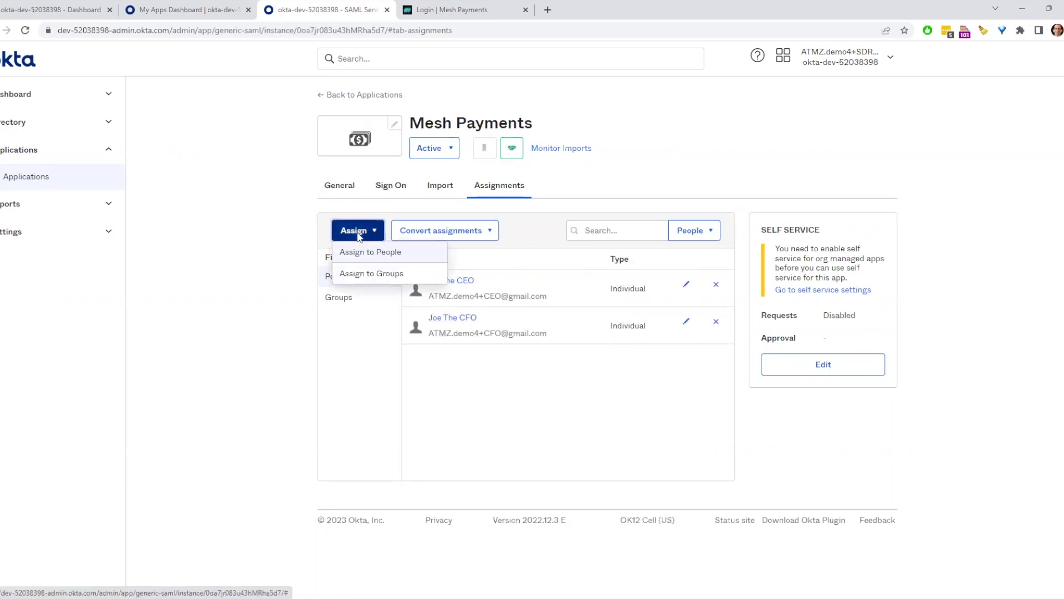
click(369, 255)
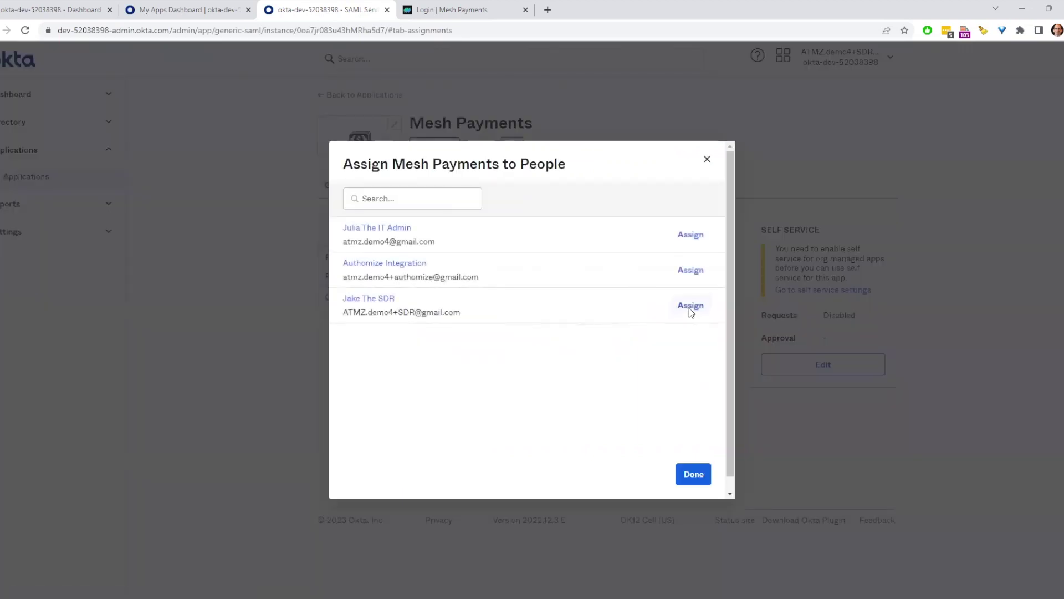
click(690, 305)
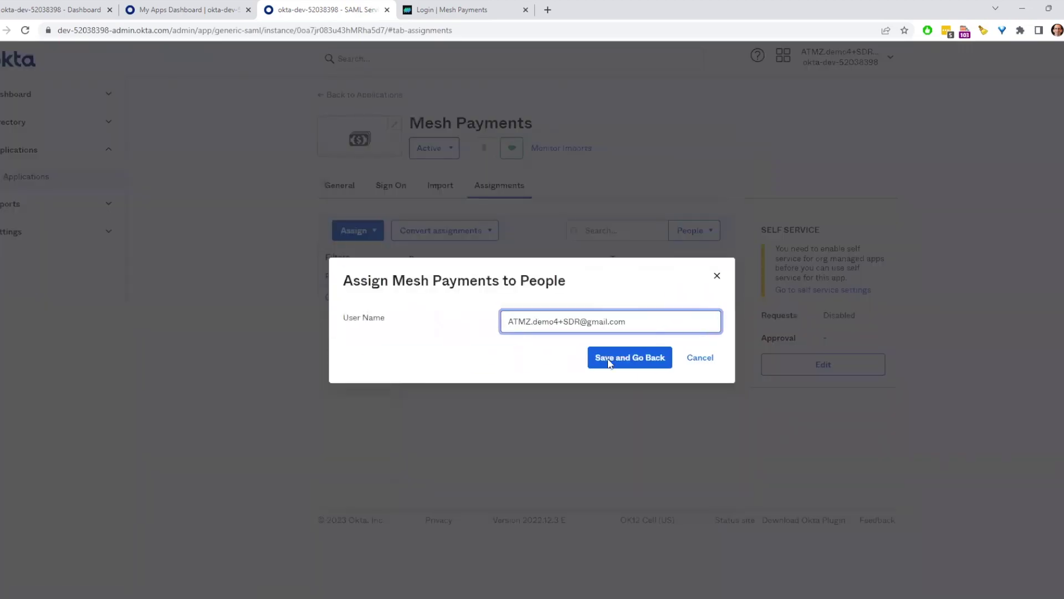
click(615, 366)
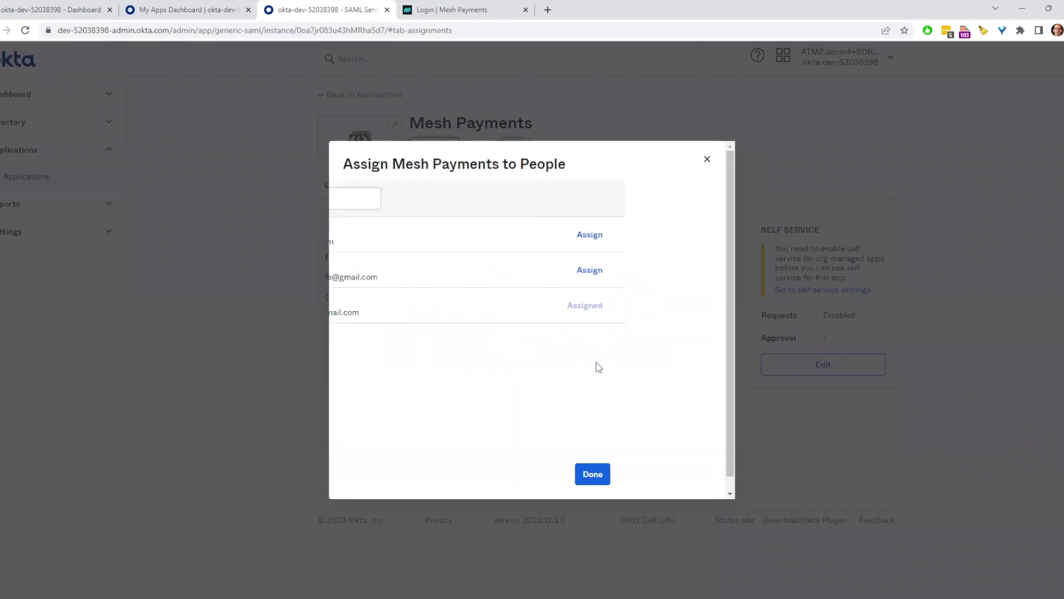
click(694, 474)
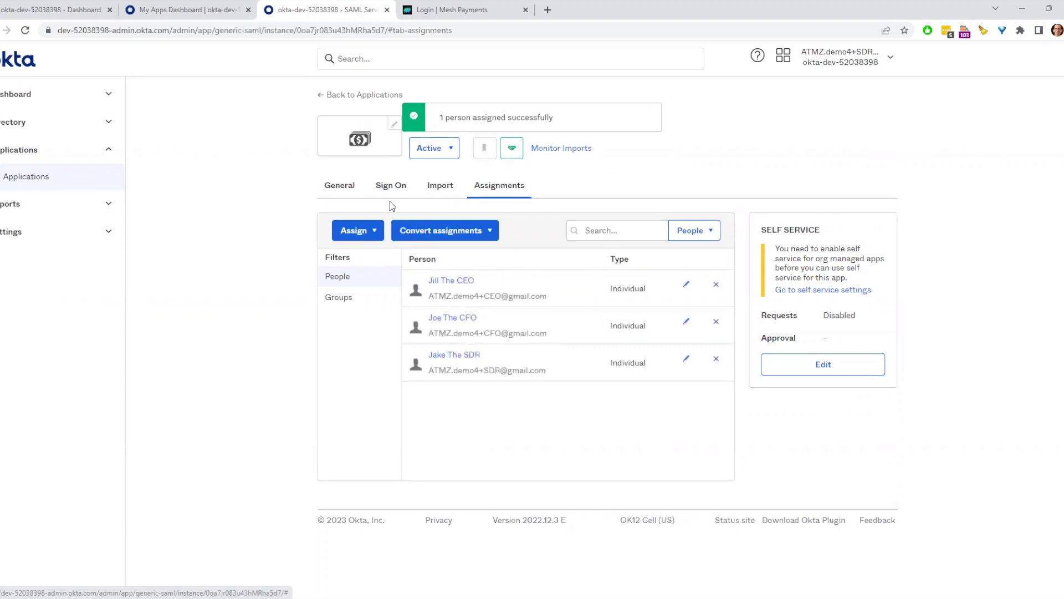
Step: Find the Application username format setting on Mesh Payments' Sign On tab
click(400, 187)
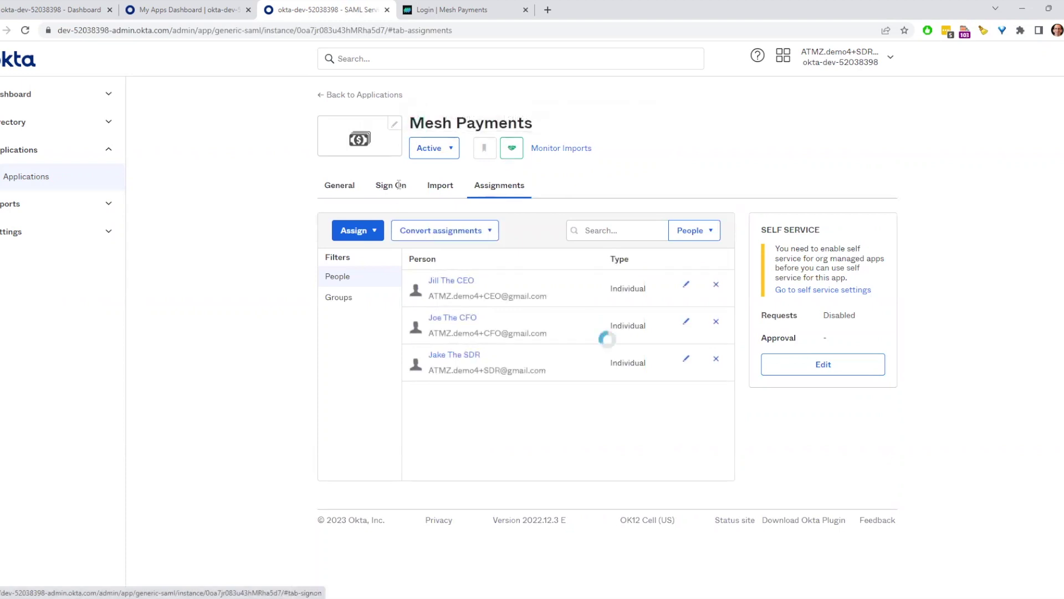
scroll(617, 257, down, 4)
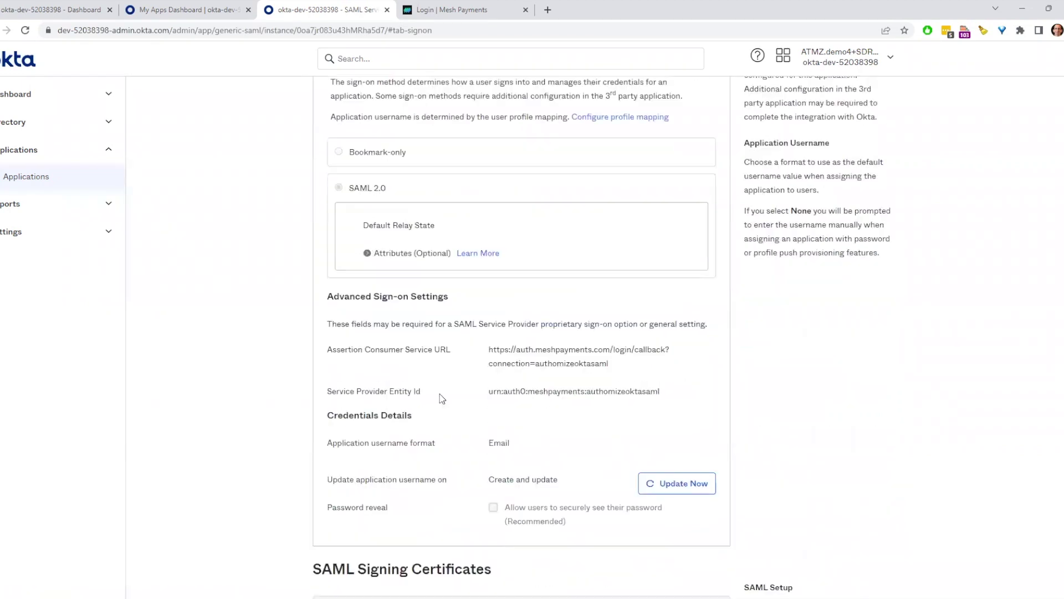
drag(329, 443, 527, 444)
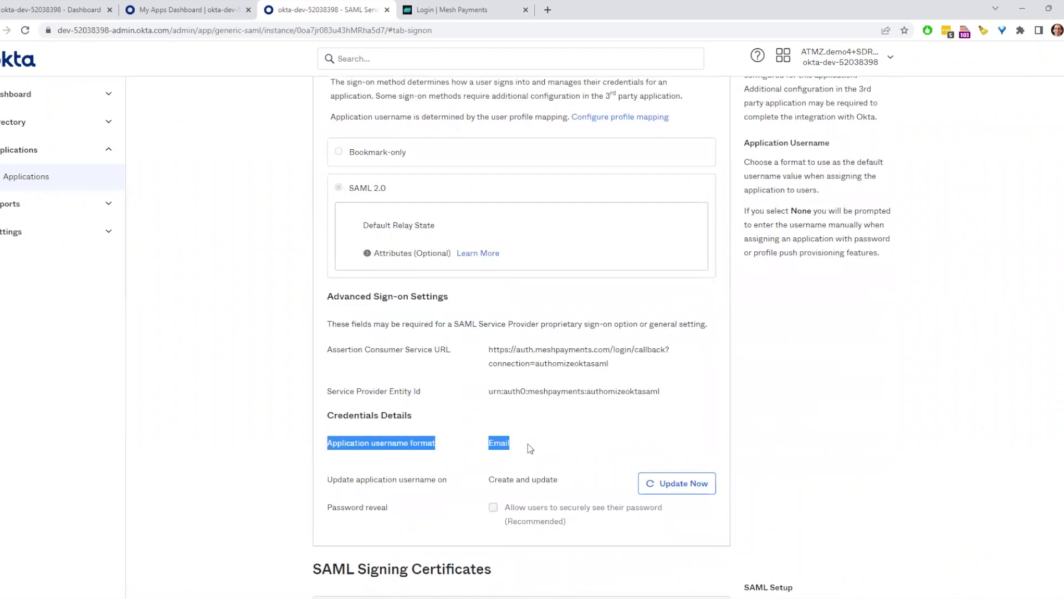
scroll(690, 144, up, 4)
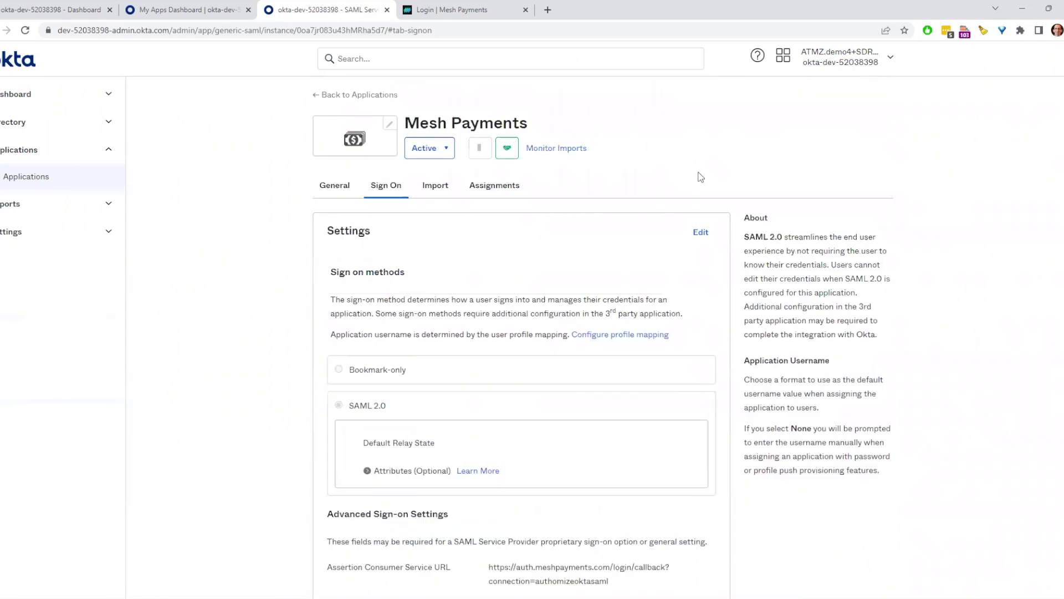
Step: Set the username format to Custom using the CFO's address, save, and continue into Mesh SSO
click(703, 231)
scroll(561, 332, down, 7)
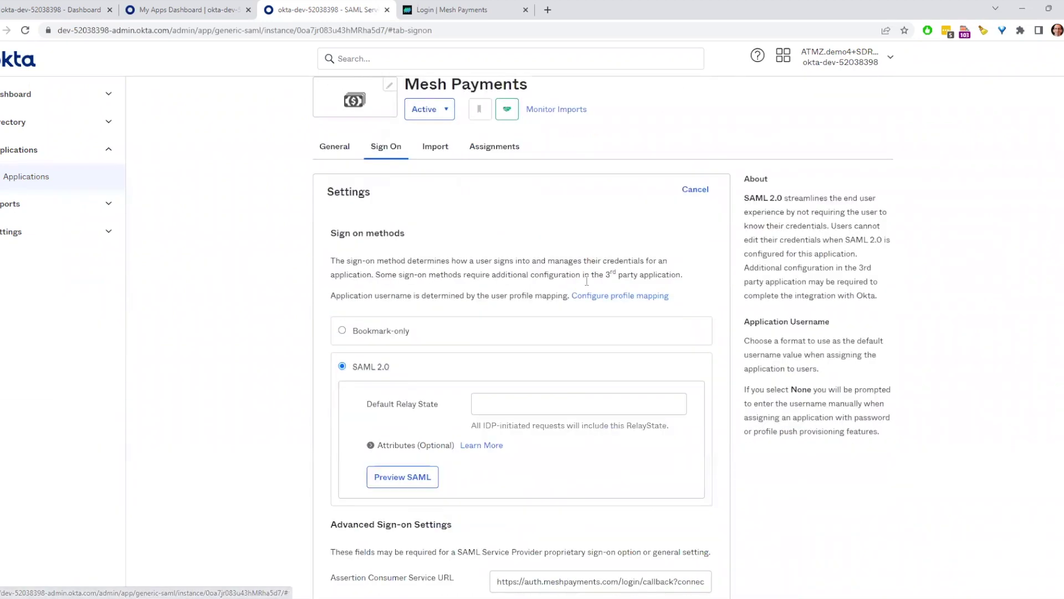
click(580, 370)
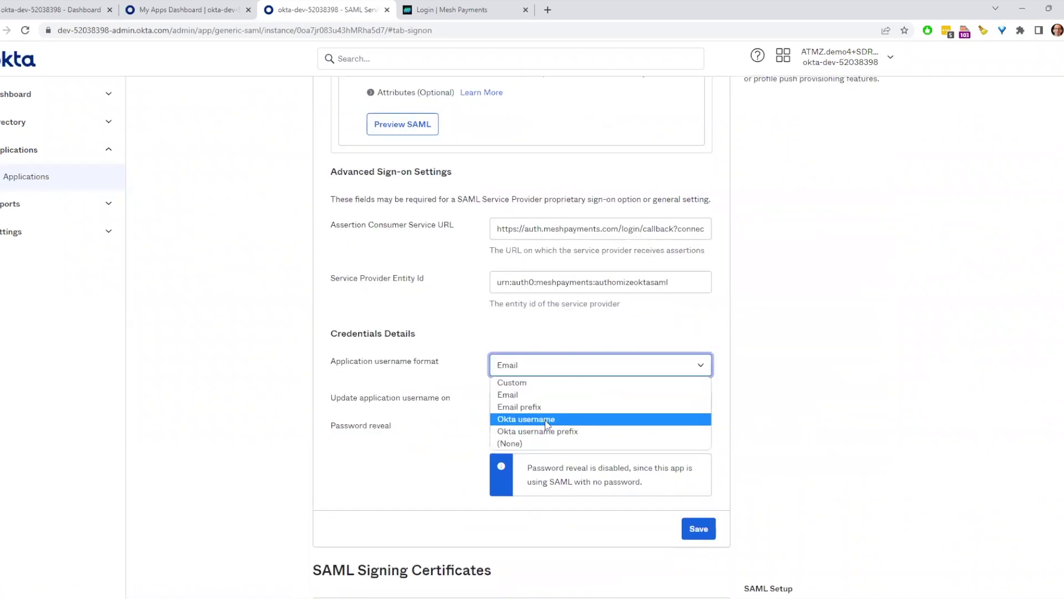
key(Return)
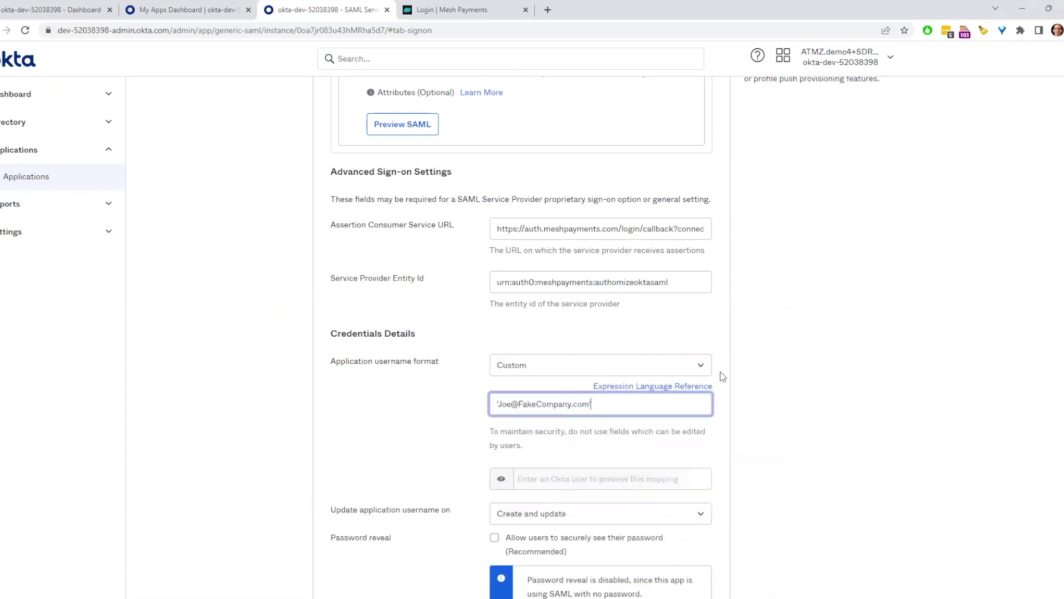
click(766, 397)
scroll(760, 400, down, 3)
click(698, 476)
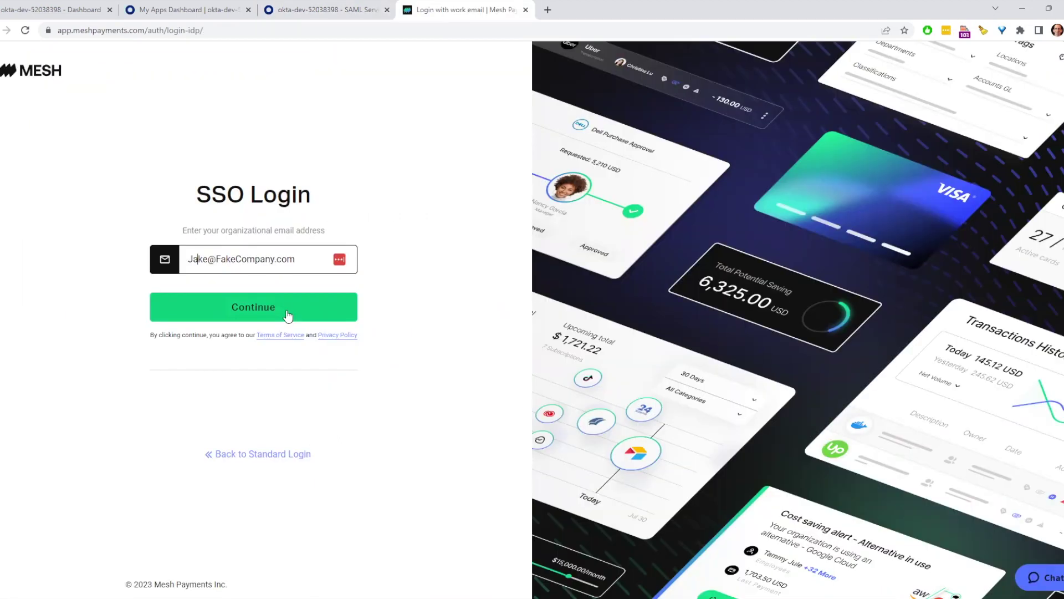
click(288, 315)
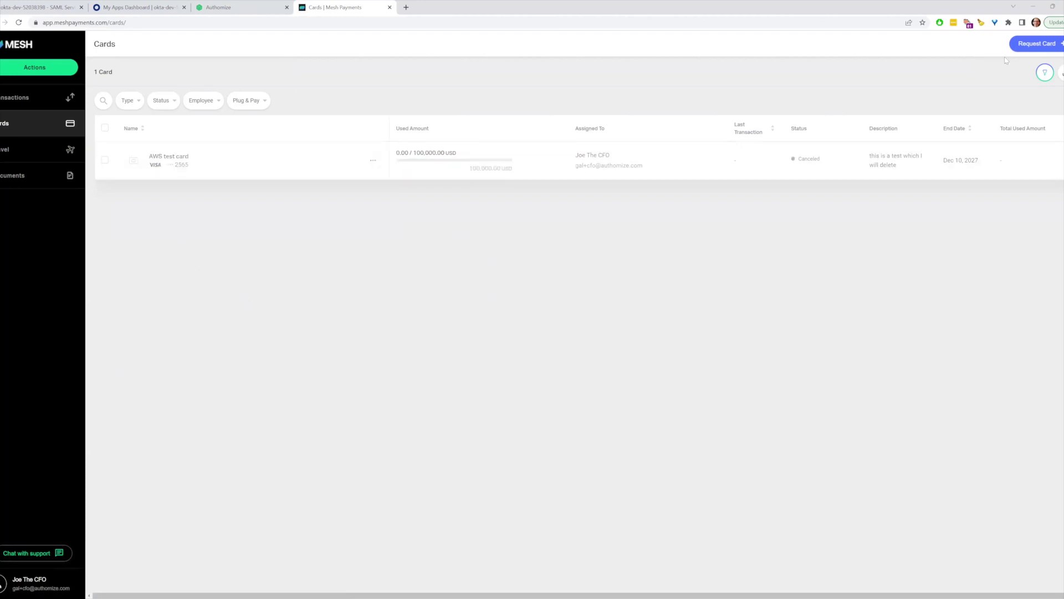
Step: Start an On-Demand Card request named 'Lapsus$ crypto card' with a 12345 per-day spend limit
click(1040, 46)
key(ctrl+plus)
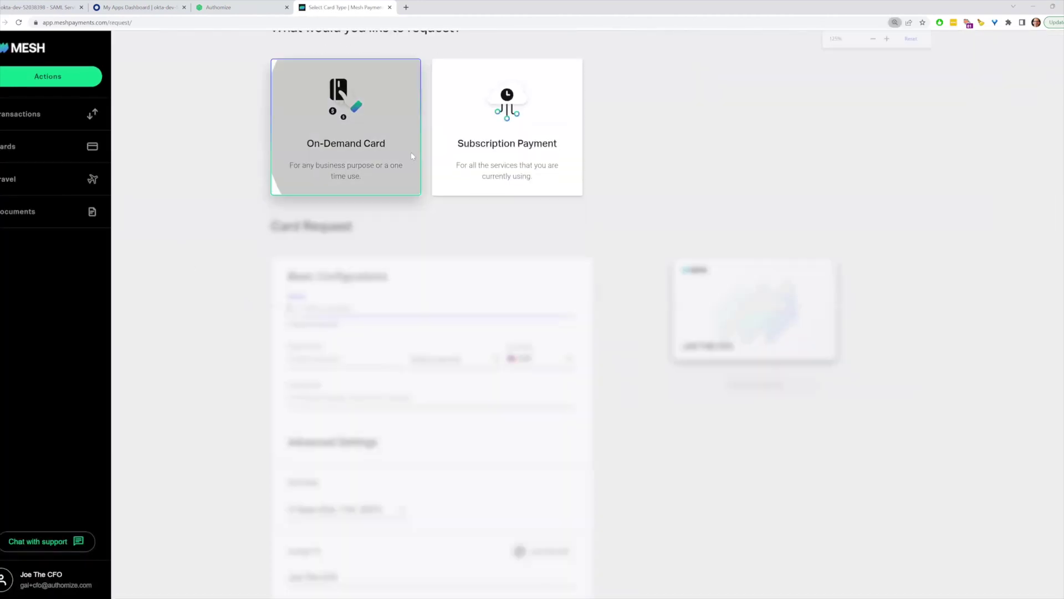
click(347, 337)
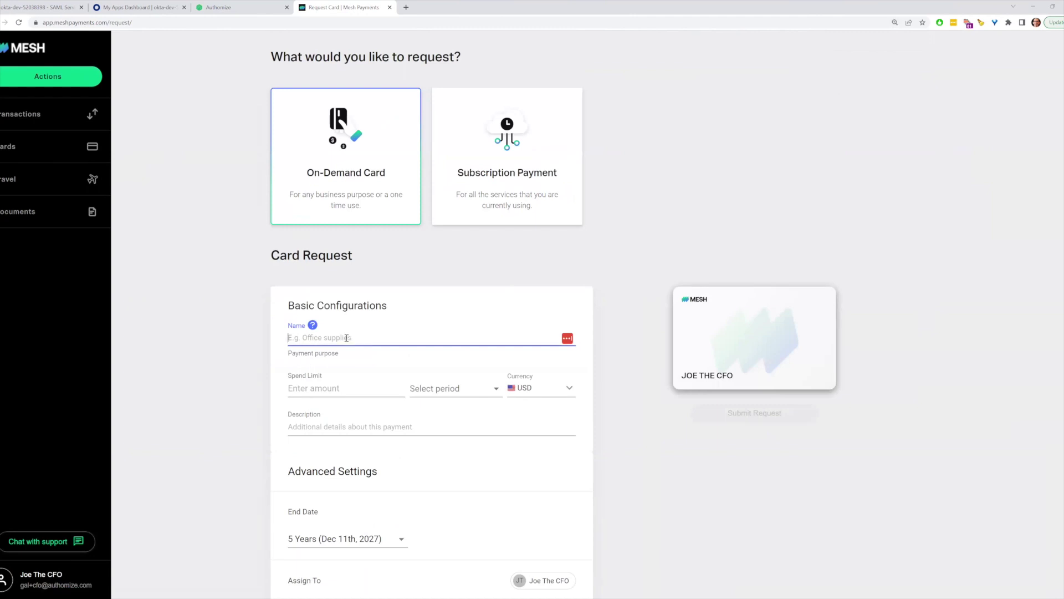
text(Lapsus$ crypto)
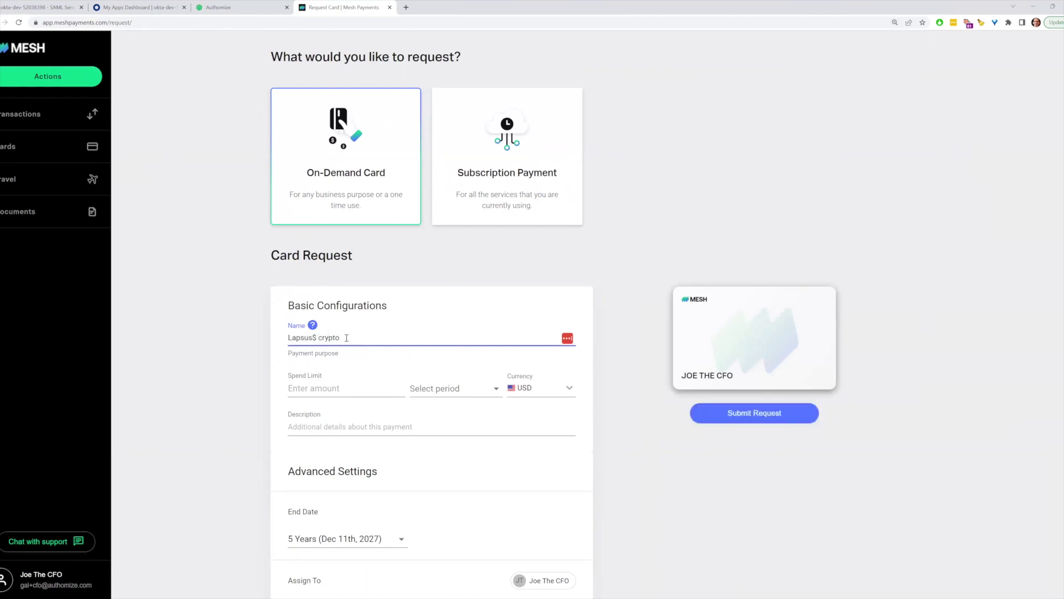
text( card)
key(Tab)
text(12345)
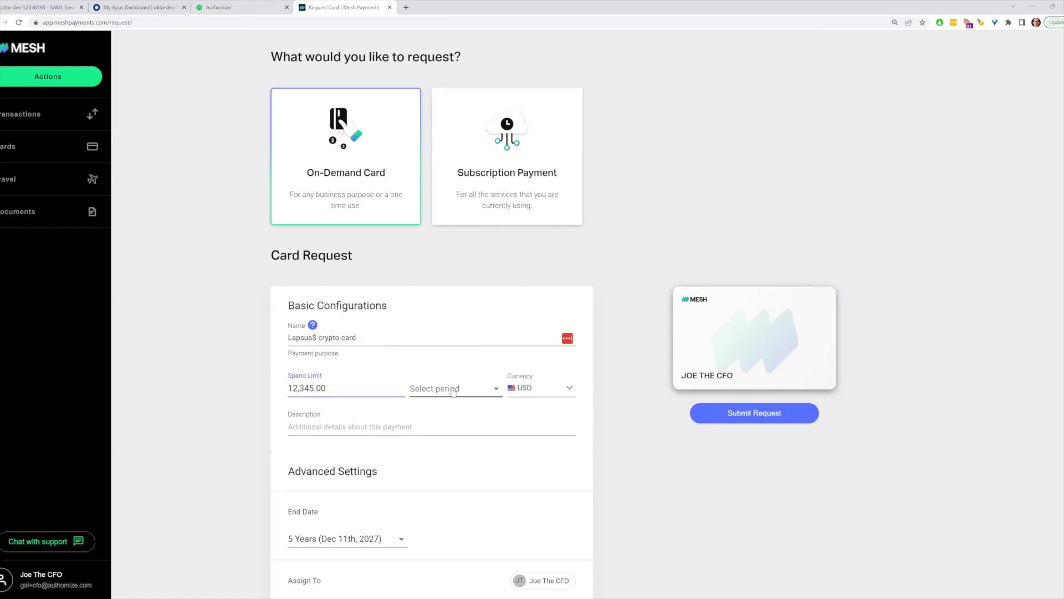
click(454, 391)
click(444, 389)
Step: Add the description 'Lapsus$ just pwned you!' and choose the CEO as approving manager
click(296, 426)
text(Lapsus$ just pwned you!)
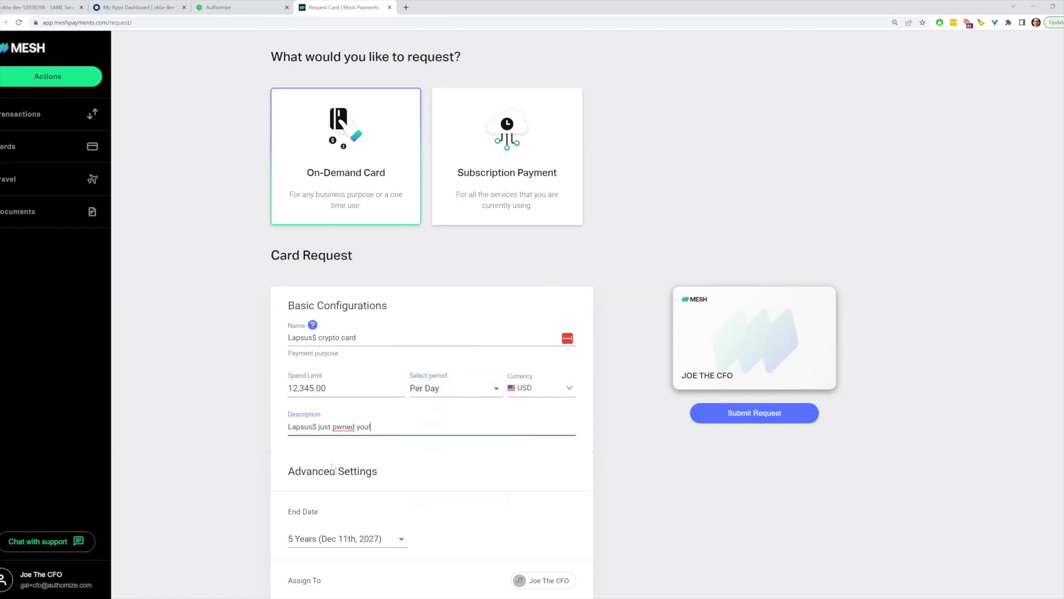
scroll(394, 451, down, 4)
click(394, 453)
text(jill)
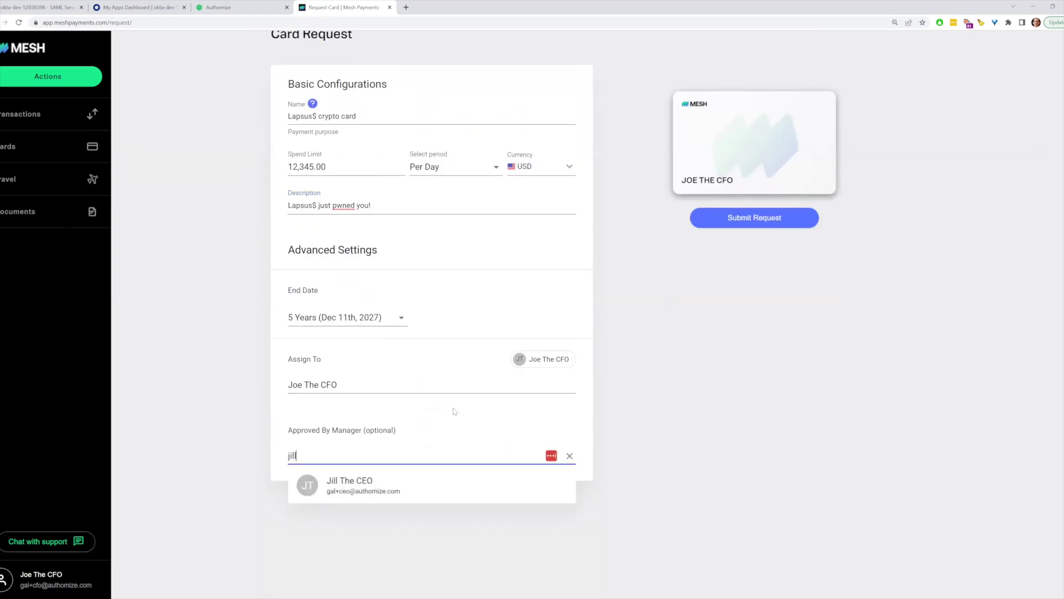
click(388, 484)
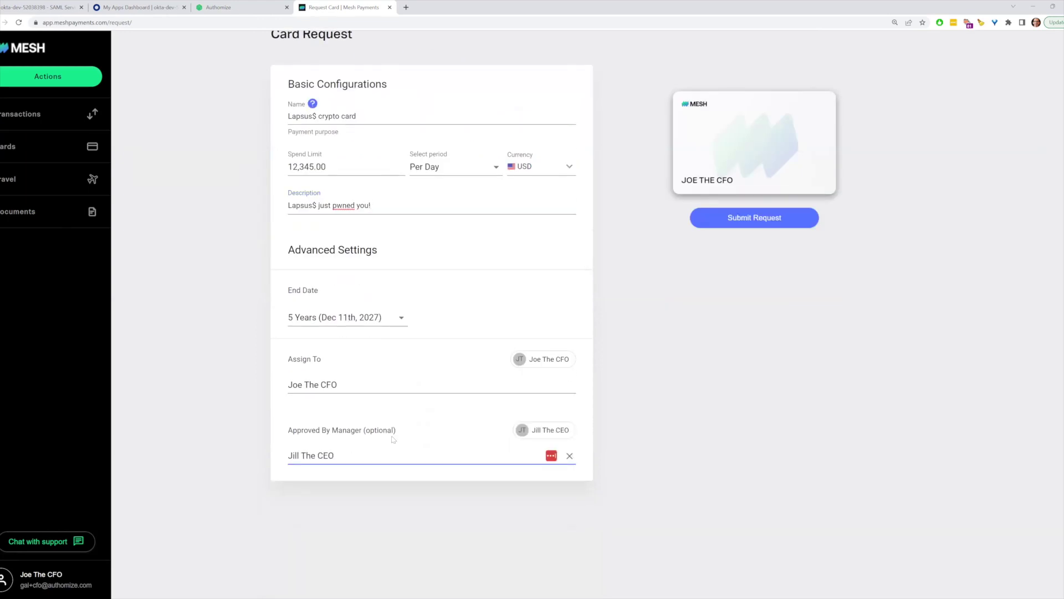
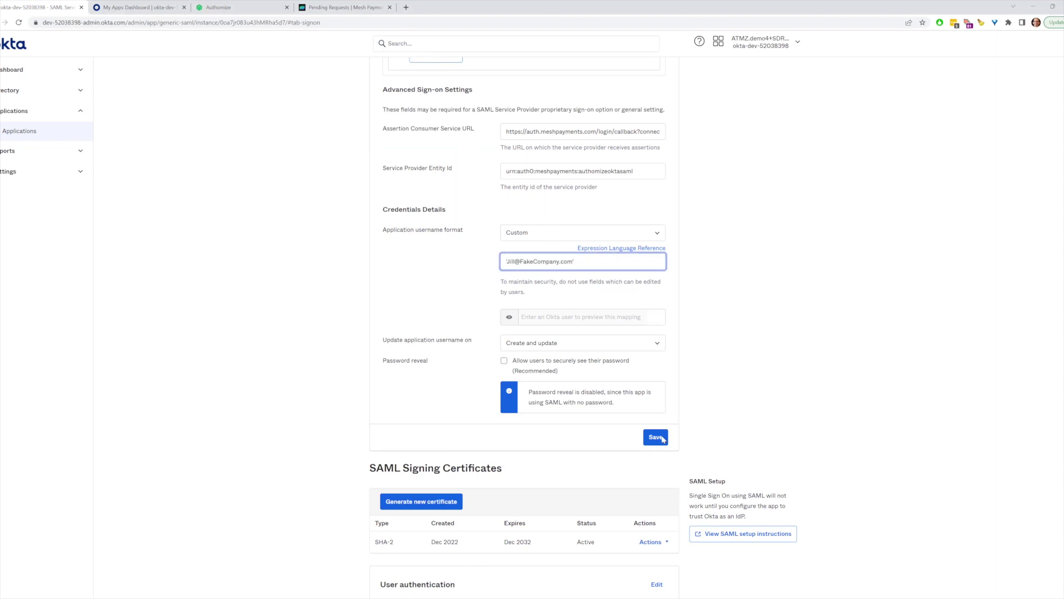
Step: Save the custom username format, approve the pending Lapsus$ crypto card request, and view the activated card
click(661, 437)
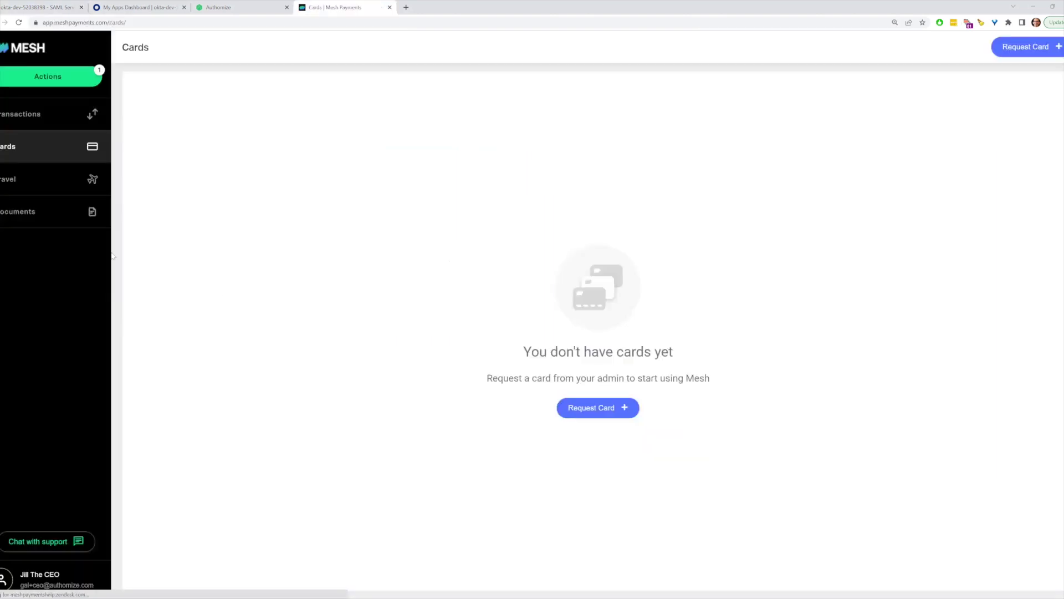
click(77, 83)
click(57, 136)
click(234, 156)
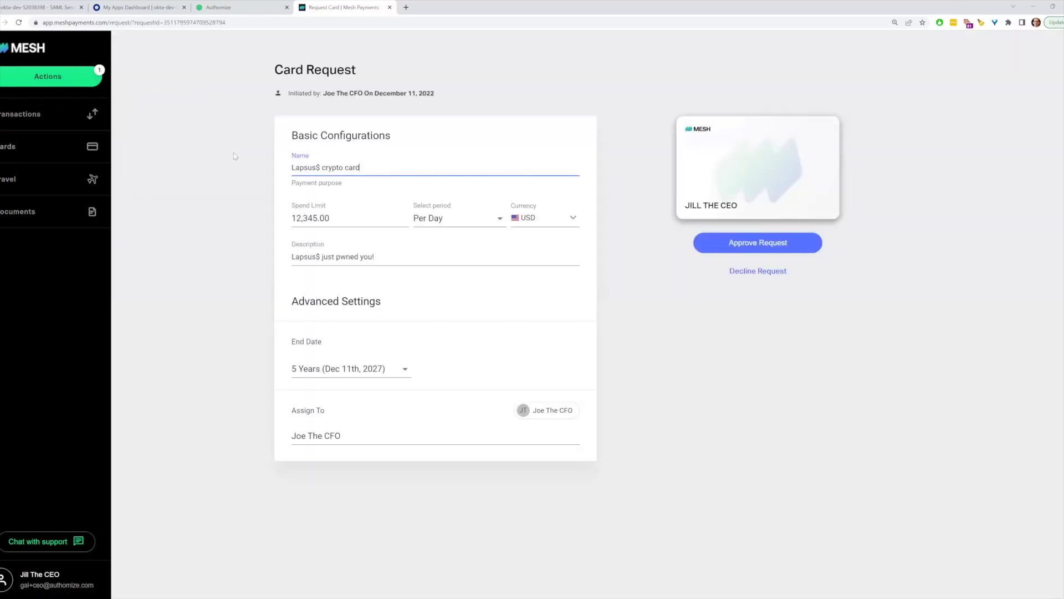
click(761, 247)
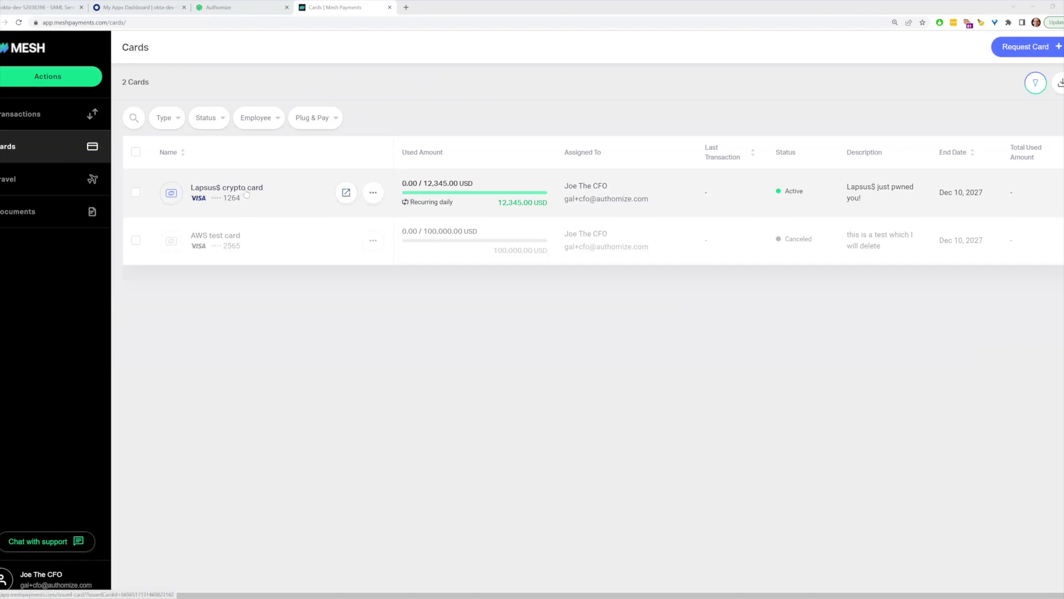
click(243, 193)
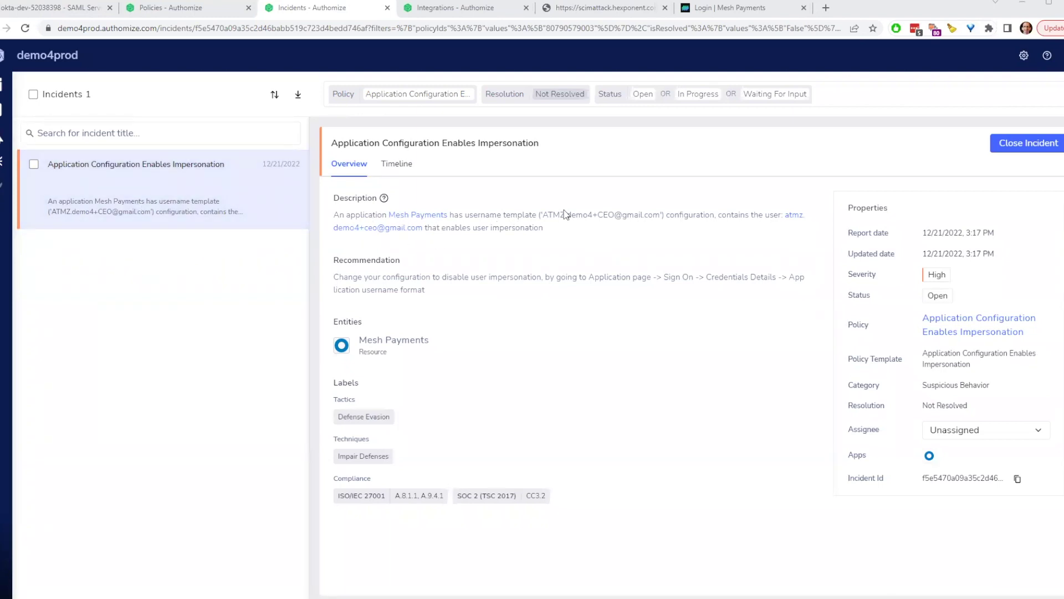
Step: Highlight the Mesh Payments username template in the incident description, then clear the highlight
drag(543, 215, 661, 223)
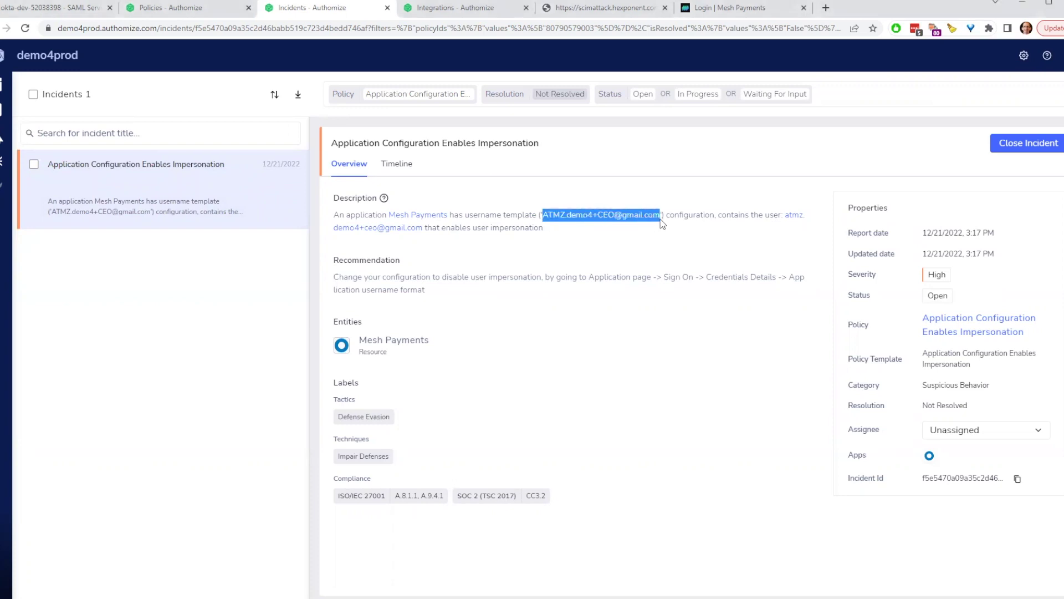
click(737, 222)
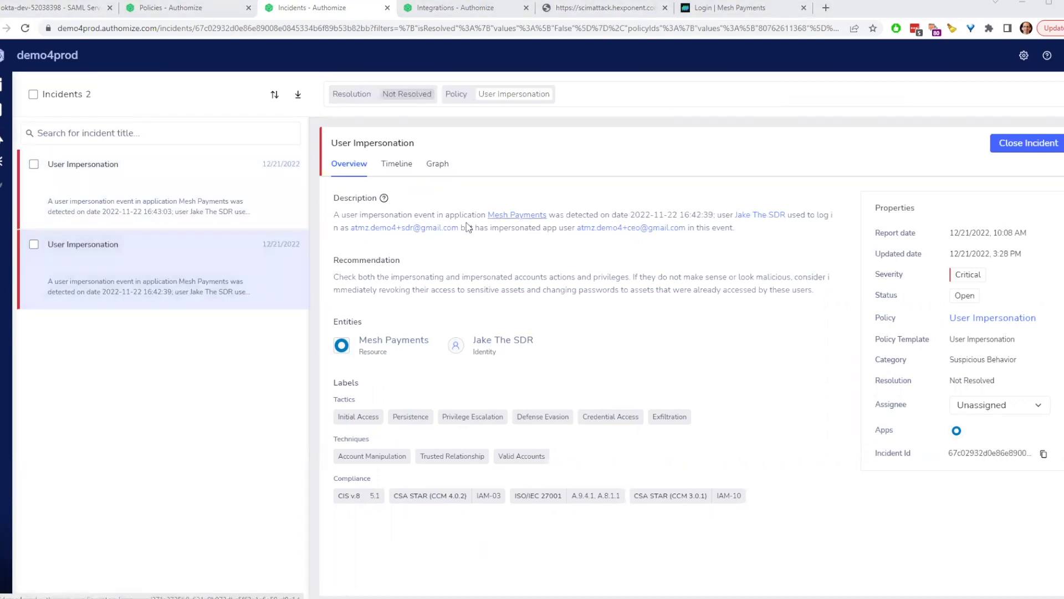
Step: Follow the impersonated user's email link to view the CEO identity in Inventory > Identities
click(658, 233)
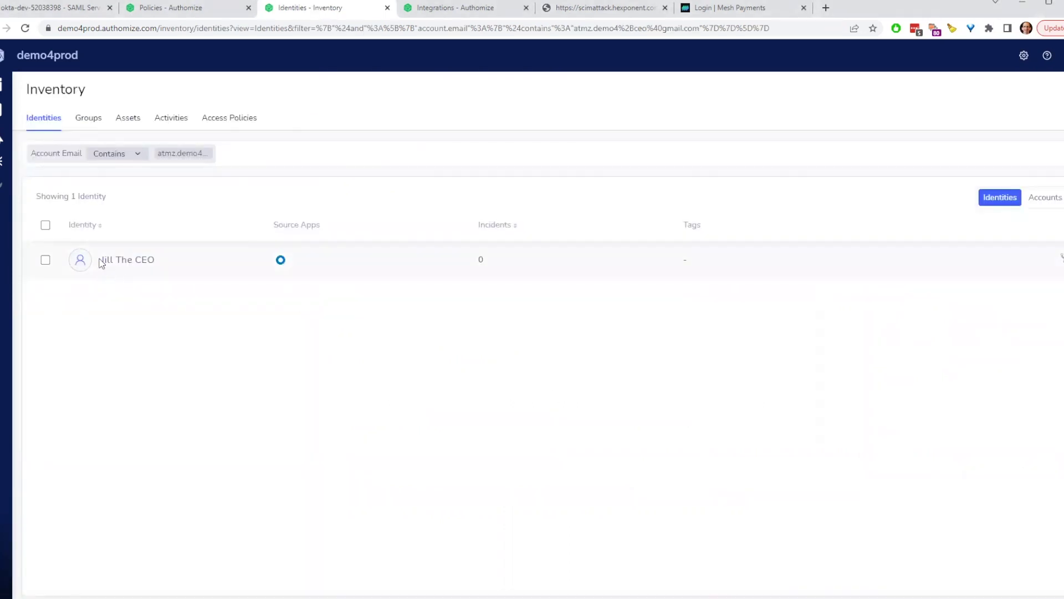